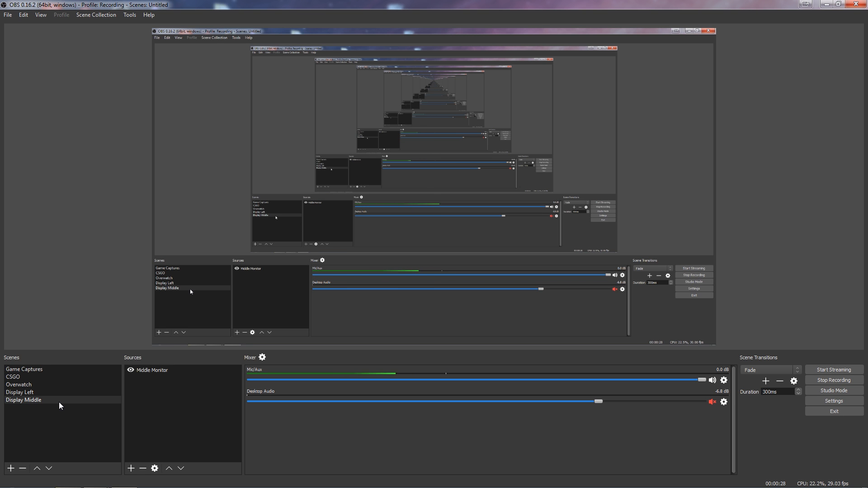
pyautogui.click(60, 371)
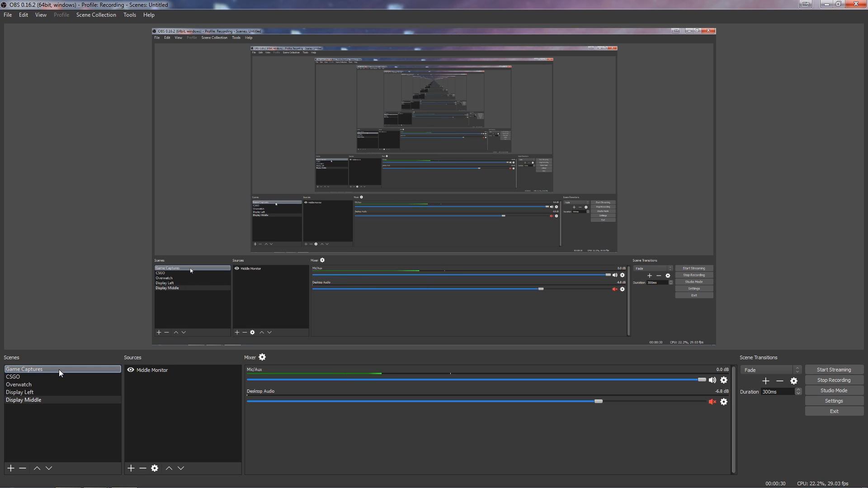
pyautogui.click(153, 370)
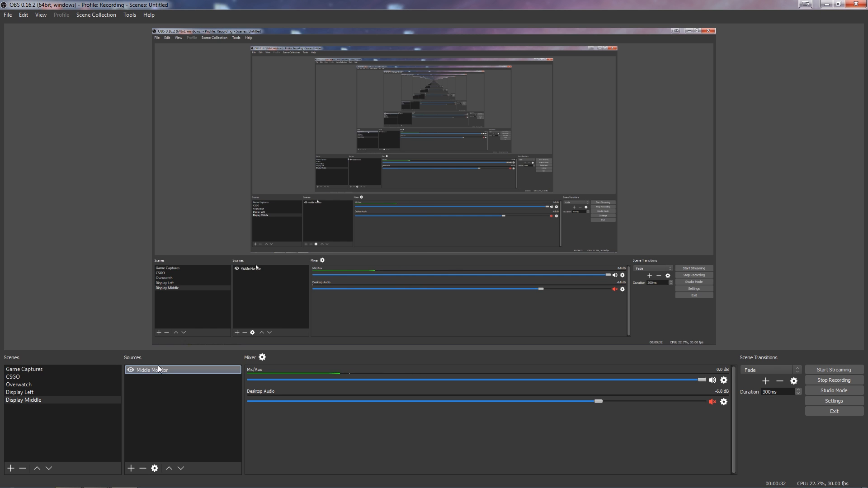
pyautogui.click(99, 369)
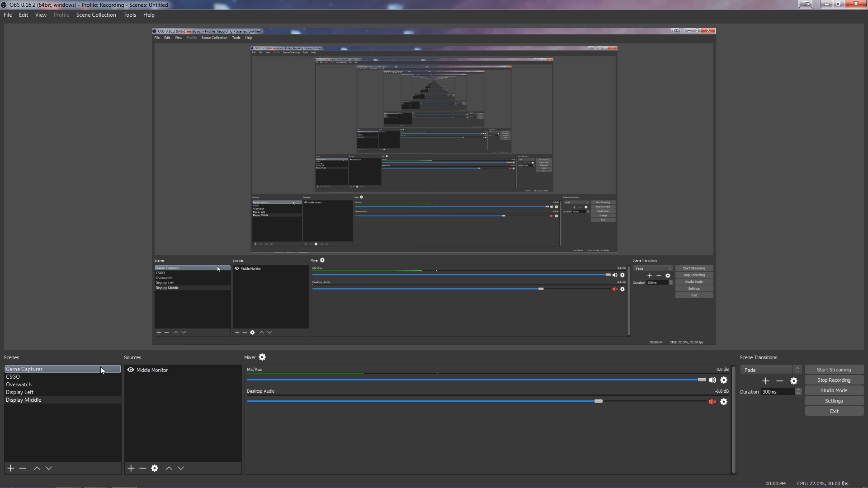
pyautogui.click(150, 369)
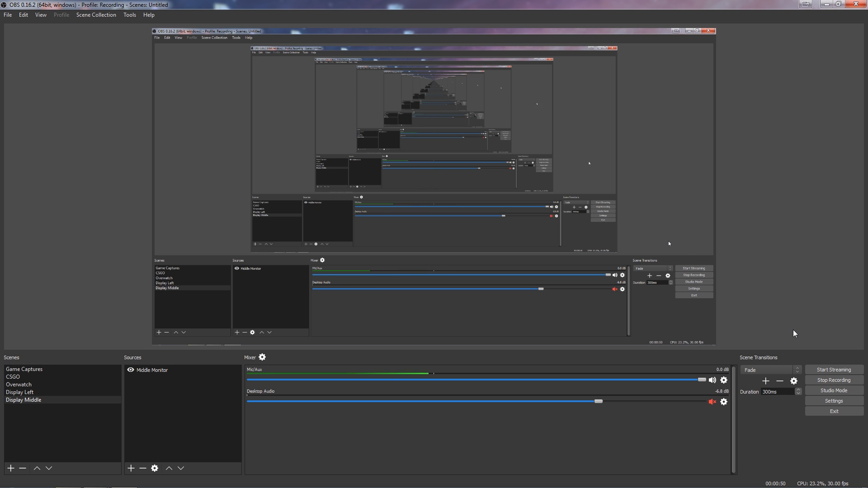
# Add a new Game Capture source named Window to the Display Middle scene.
pyautogui.click(130, 468)
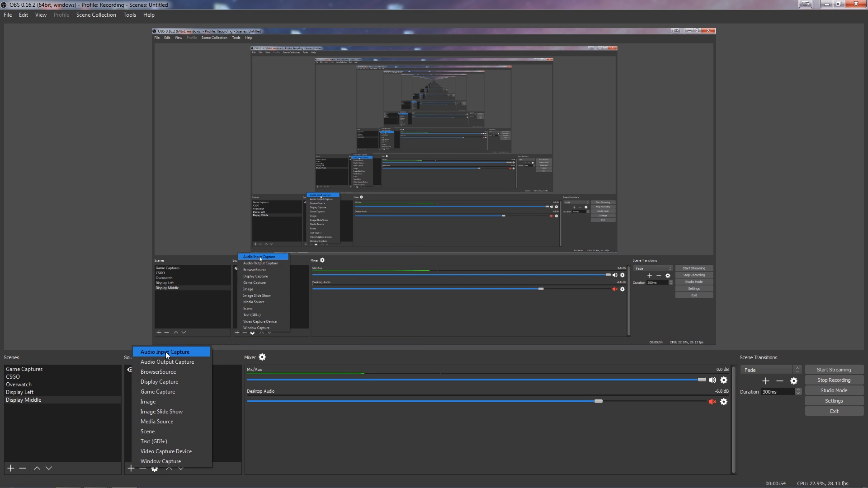
pyautogui.click(159, 390)
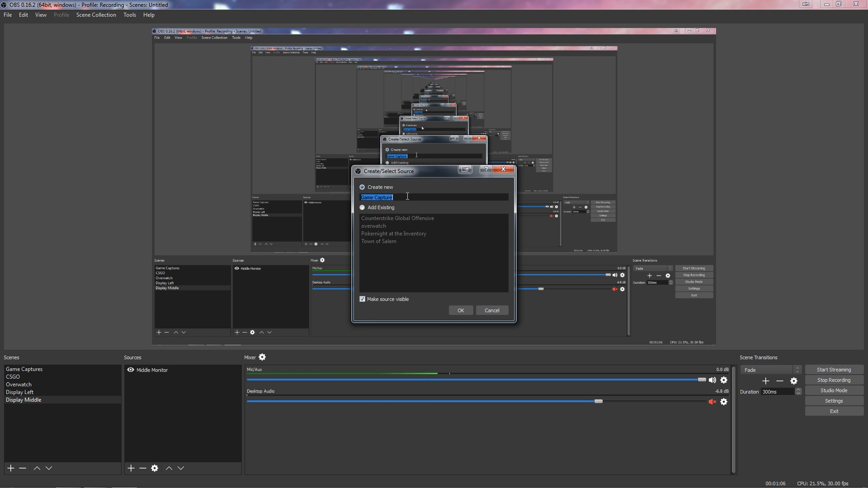
pyautogui.write('Window')
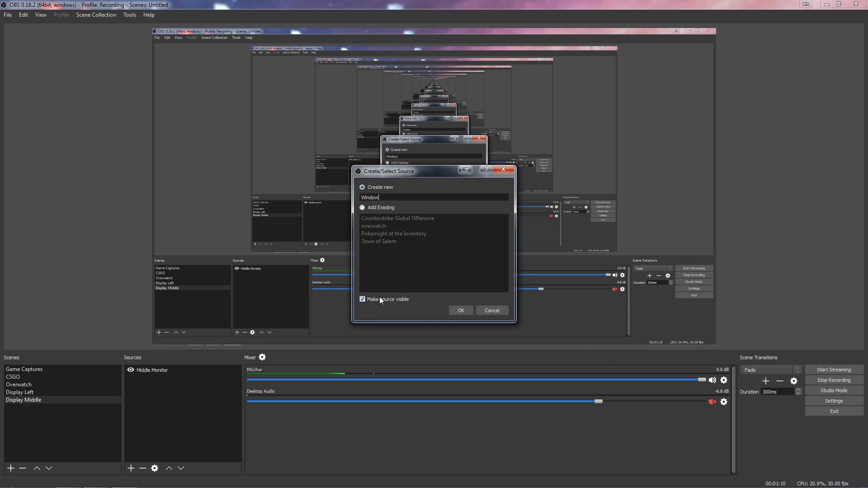
pyautogui.click(466, 311)
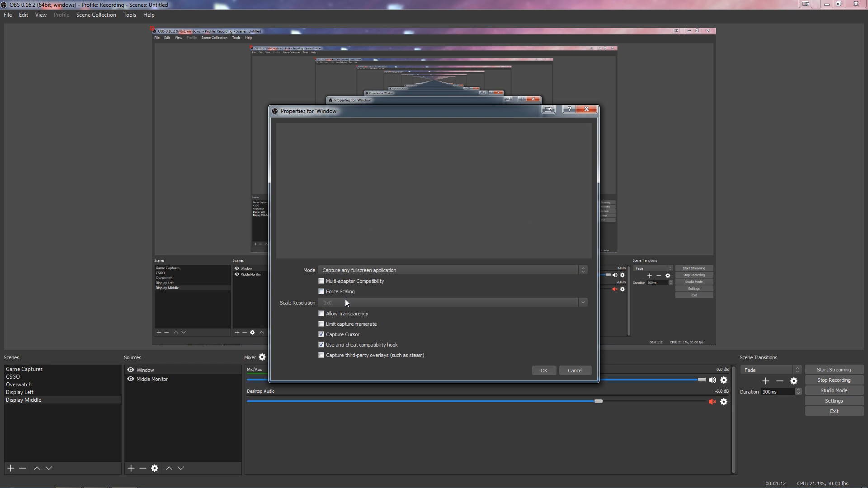
# Set the Window source's mode to Capture specific window.
pyautogui.click(352, 269)
pyautogui.click(353, 270)
pyautogui.click(378, 268)
pyautogui.click(390, 269)
pyautogui.click(391, 270)
pyautogui.click(371, 280)
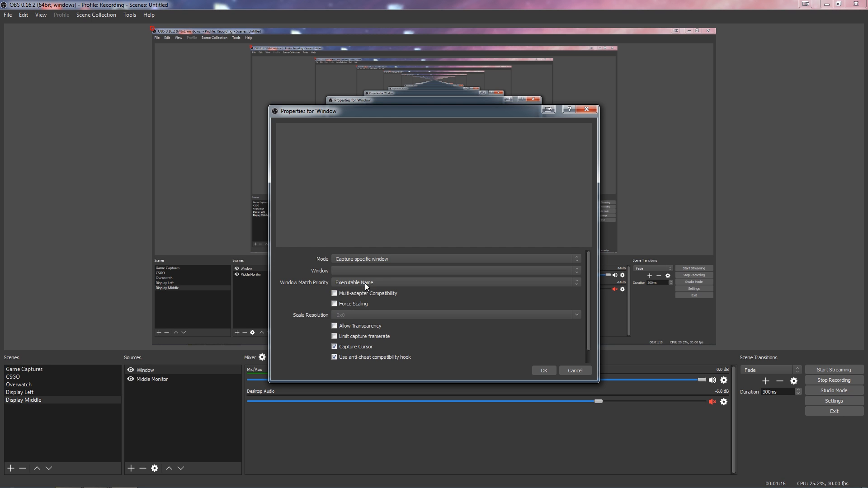
# Choose the Firefox window showing Best Recording Settings as the window to capture and accept the source properties.
pyautogui.click(378, 271)
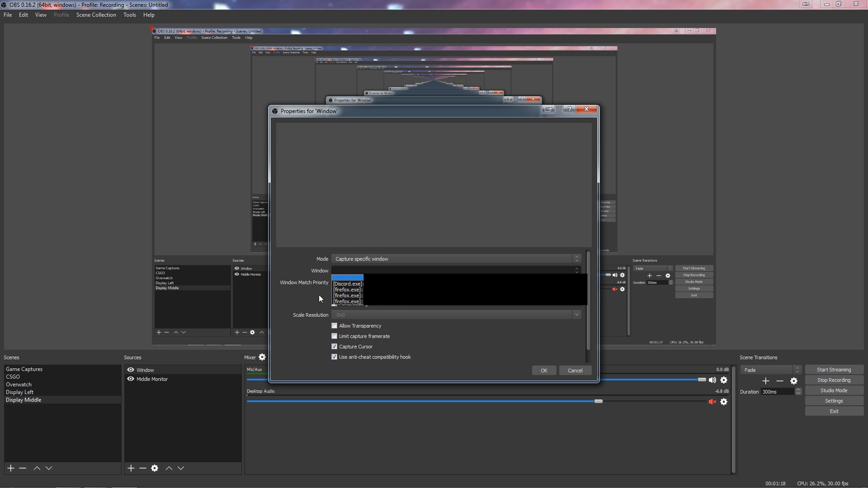
pyautogui.click(319, 281)
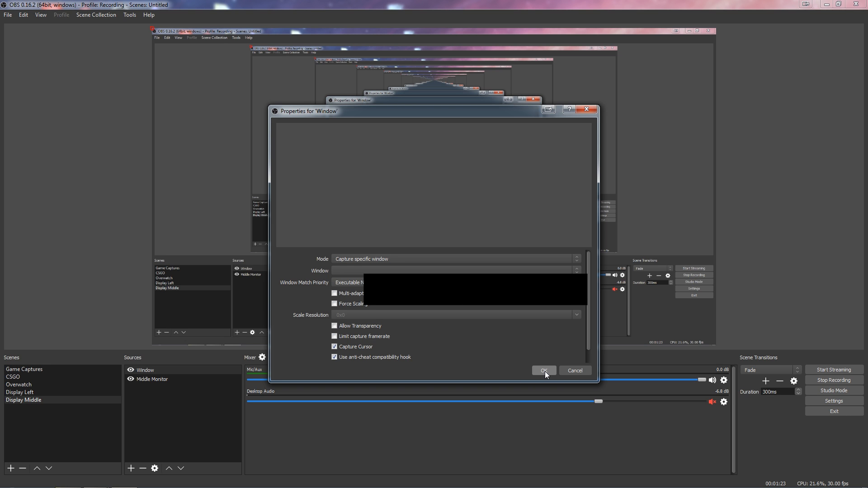
pyautogui.click(384, 270)
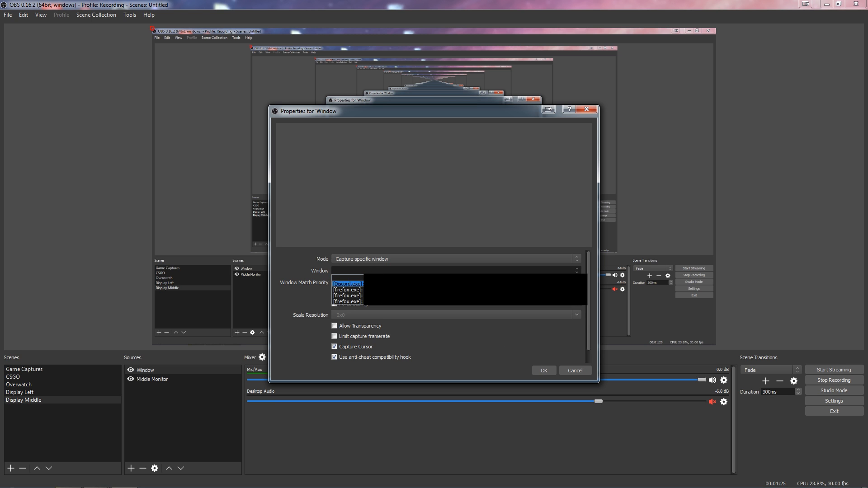
pyautogui.click(387, 284)
pyautogui.click(388, 271)
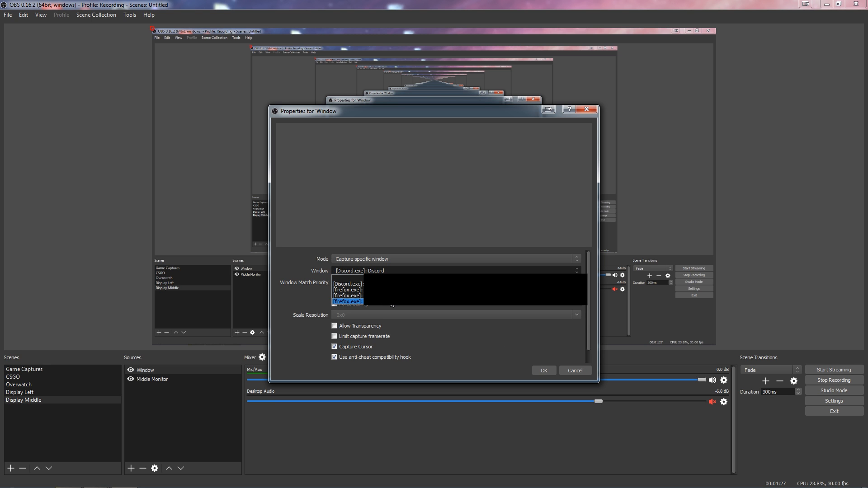
pyautogui.click(388, 290)
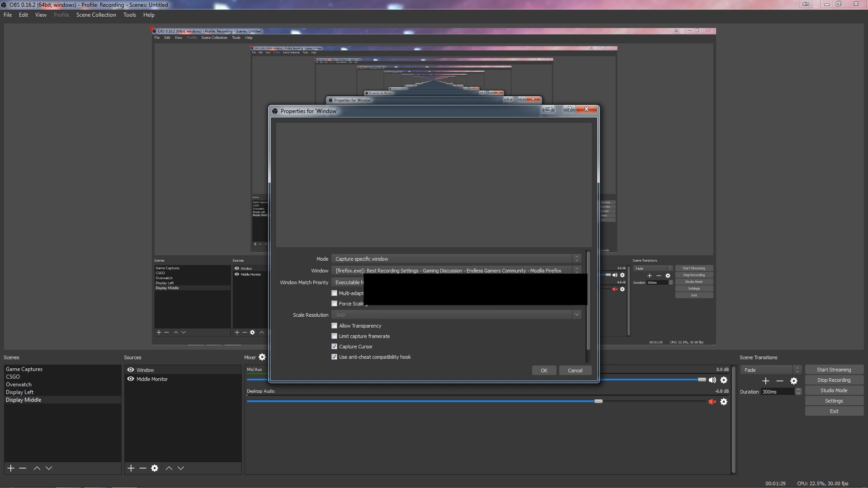
pyautogui.click(549, 370)
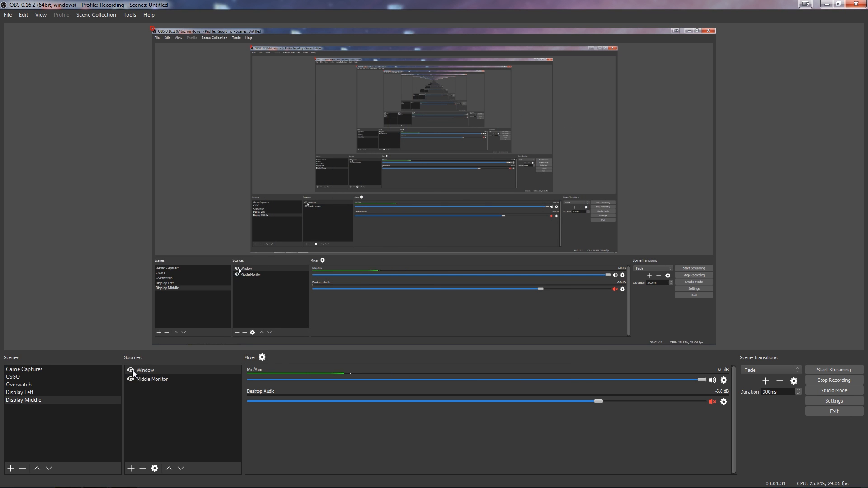
# Switch to Firefox and take the browser out of full size into a smaller window over the desktop.
pyautogui.moveTo(42, 487)
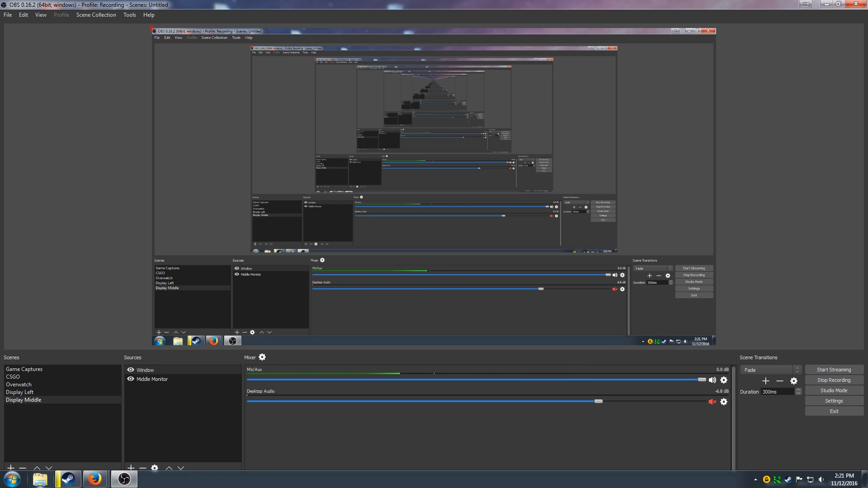
pyautogui.moveTo(94, 480)
pyautogui.click(85, 415)
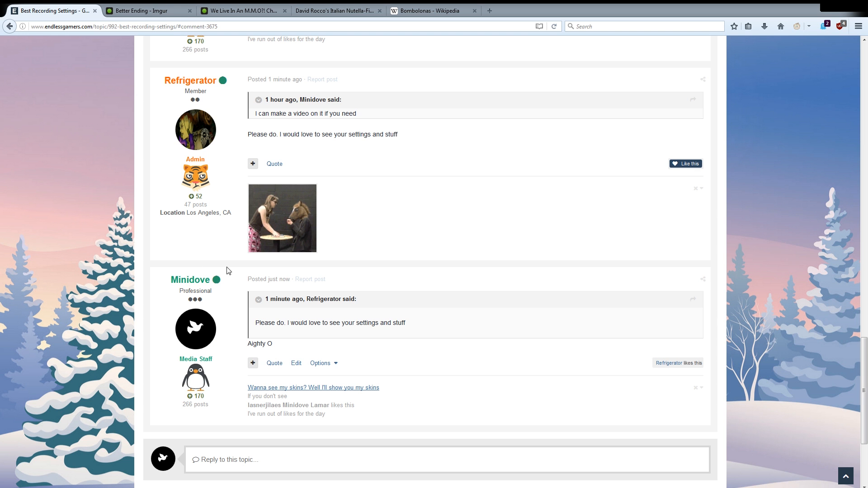
pyautogui.moveTo(567, 7); pyautogui.dragTo(408, 162)
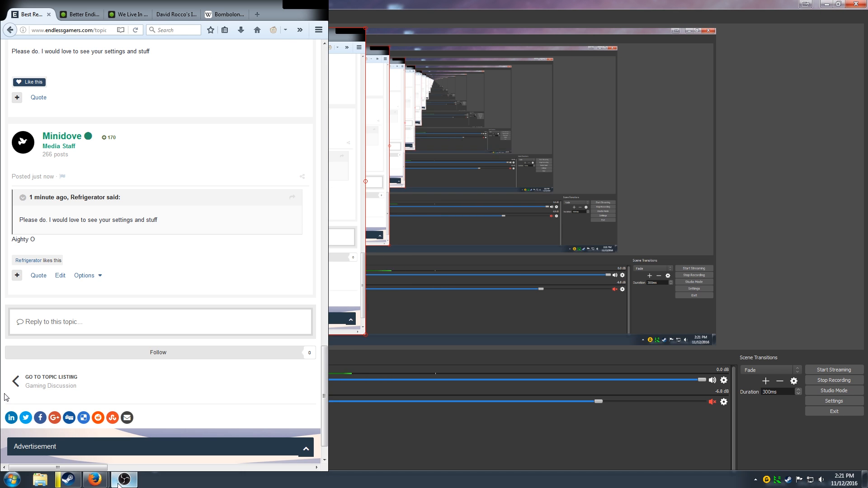
# Return to OBS and remove the Window source from the Display Middle scene, confirming the deletion.
pyautogui.click(119, 484)
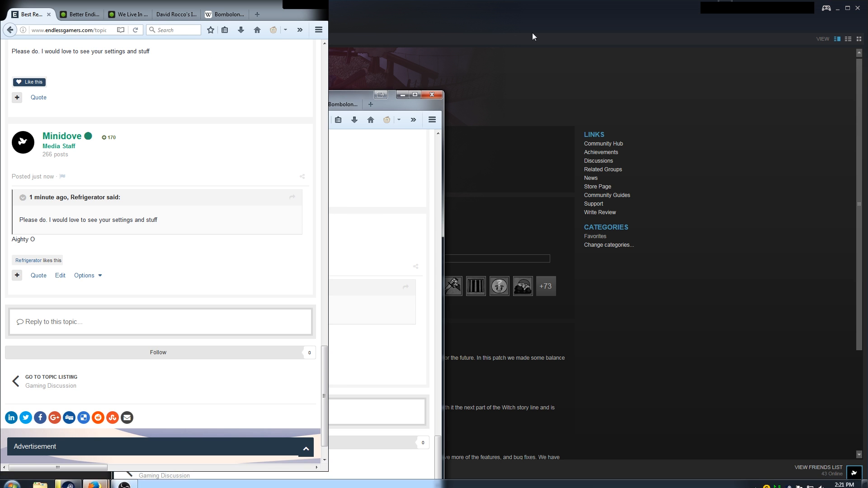
pyautogui.click(135, 481)
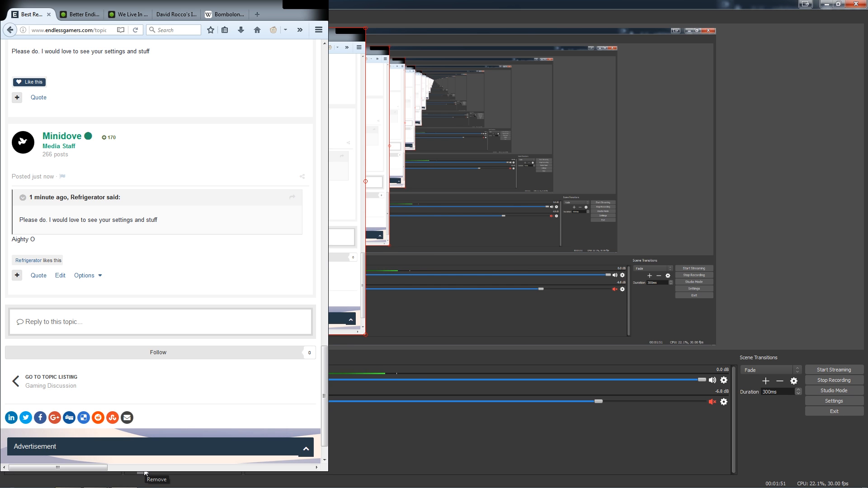
pyautogui.click(145, 472)
pyautogui.click(457, 258)
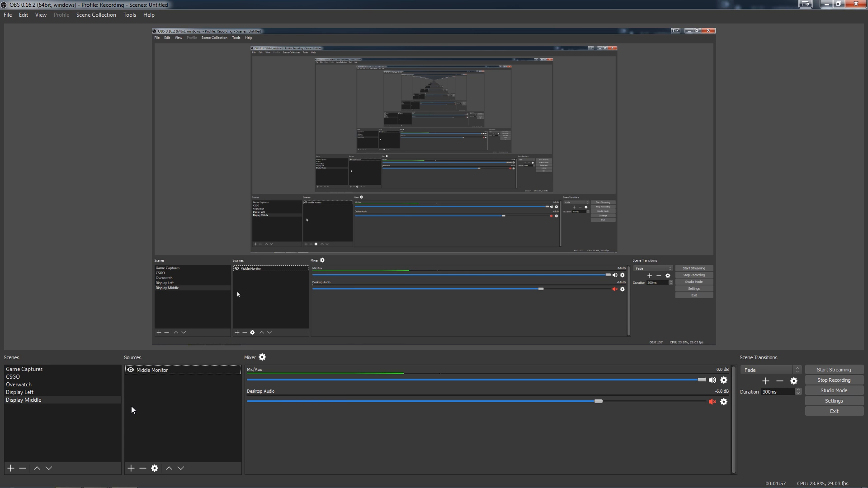
# Open the OBS settings and examine the output options for streaming and recording, including rate control, bitrate and CPU usage preset.
pyautogui.click(833, 401)
pyautogui.moveTo(471, 95); pyautogui.dragTo(400, 160)
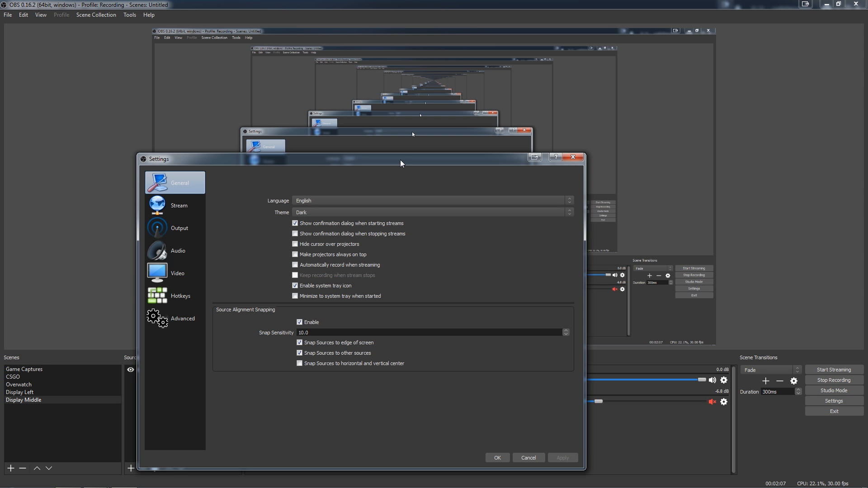
pyautogui.moveTo(400, 160); pyautogui.dragTo(441, 128)
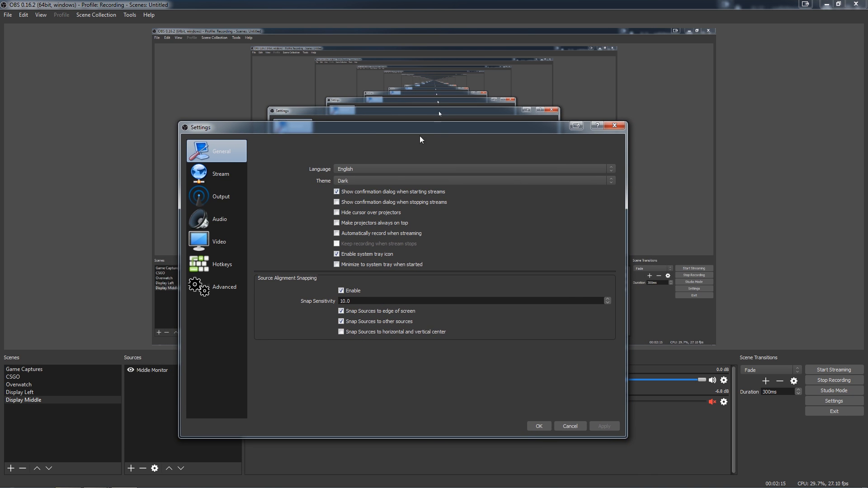
pyautogui.click(229, 170)
pyautogui.click(220, 195)
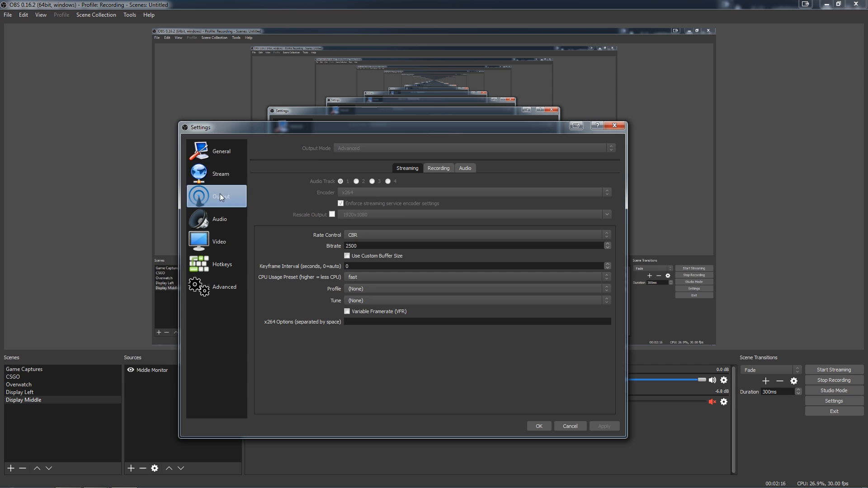
pyautogui.click(439, 168)
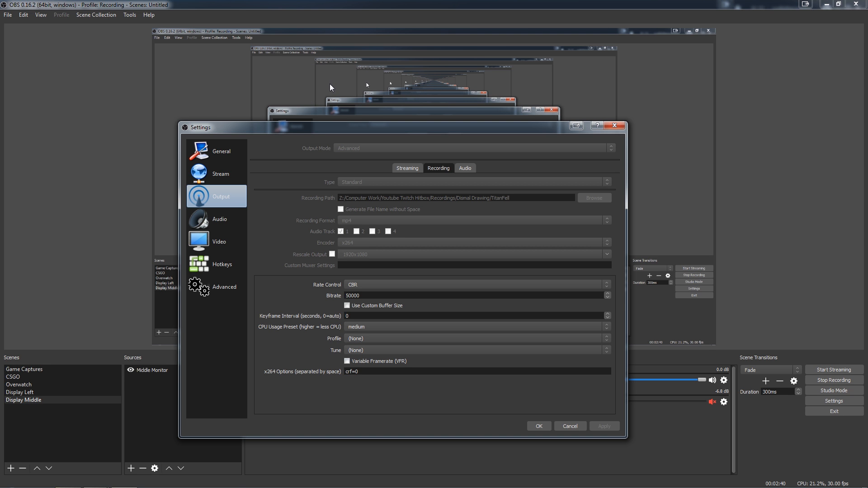
pyautogui.moveTo(316, 132); pyautogui.dragTo(370, 135)
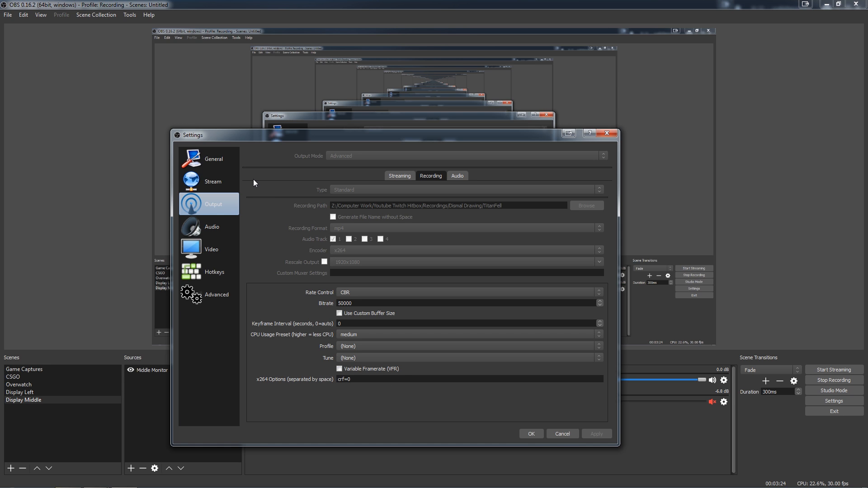
# Review the audio device settings, the output audio track bitrates and the streaming service settings.
pyautogui.click(219, 226)
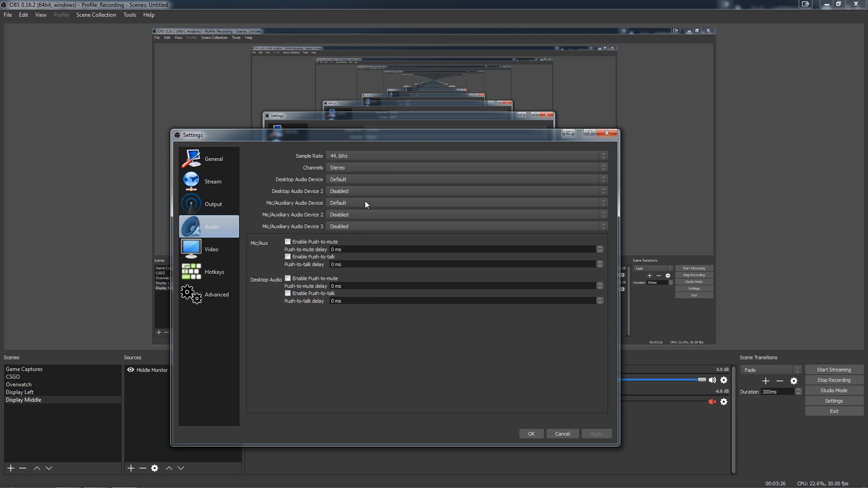
pyautogui.click(202, 201)
pyautogui.click(456, 175)
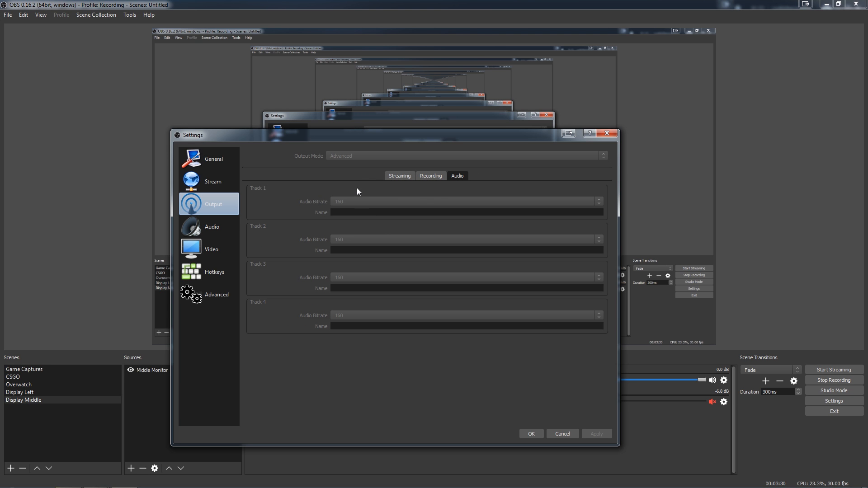
pyautogui.click(197, 225)
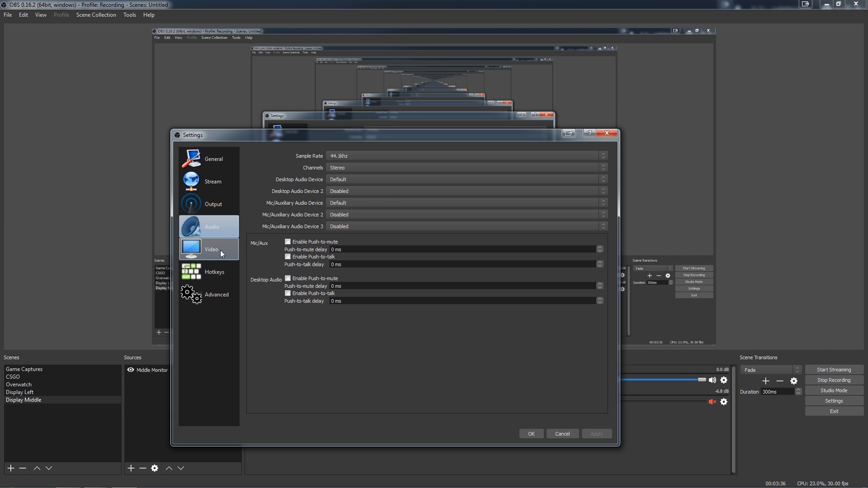
pyautogui.click(209, 179)
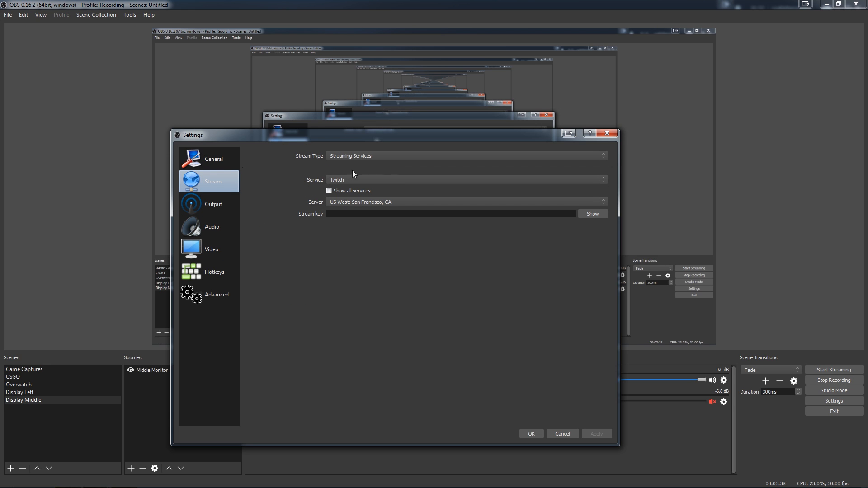
pyautogui.click(210, 162)
pyautogui.click(187, 226)
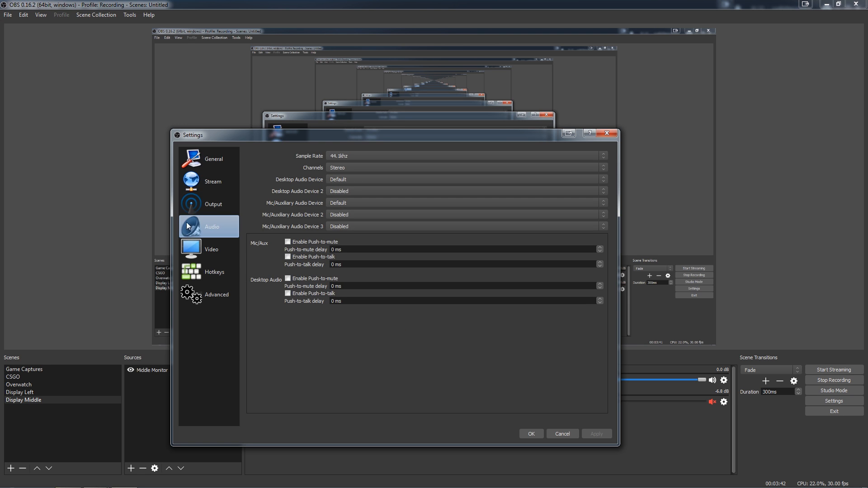
# Examine the video, hotkey and advanced settings, and close the settings dialog.
pyautogui.click(199, 248)
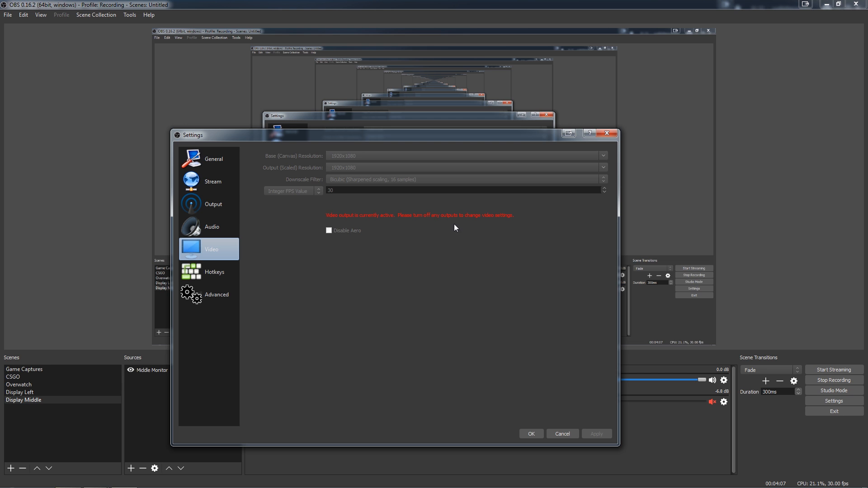
pyautogui.click(214, 274)
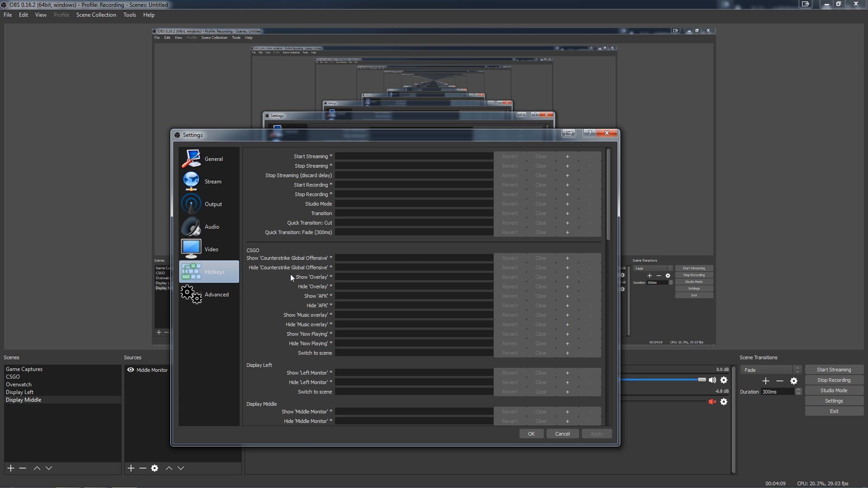
pyautogui.scroll(-5, 365, 242)
pyautogui.scroll(-5, 365, 242)
pyautogui.click(210, 294)
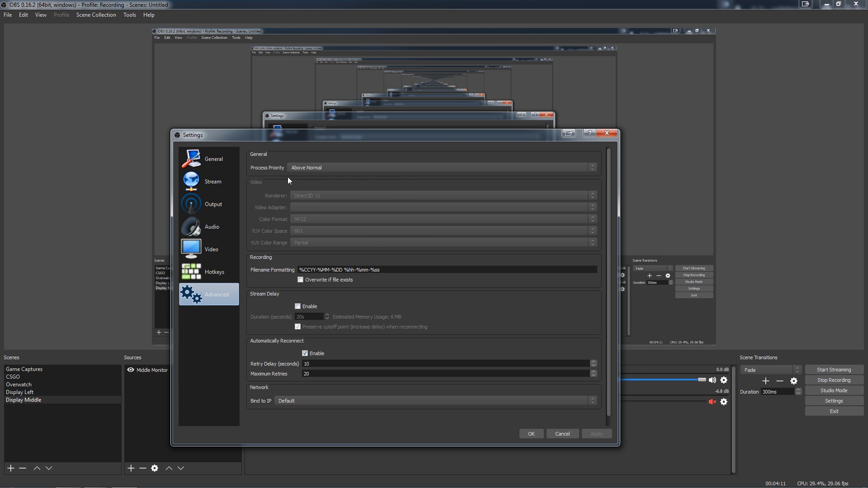
pyautogui.scroll(-1, 281, 211)
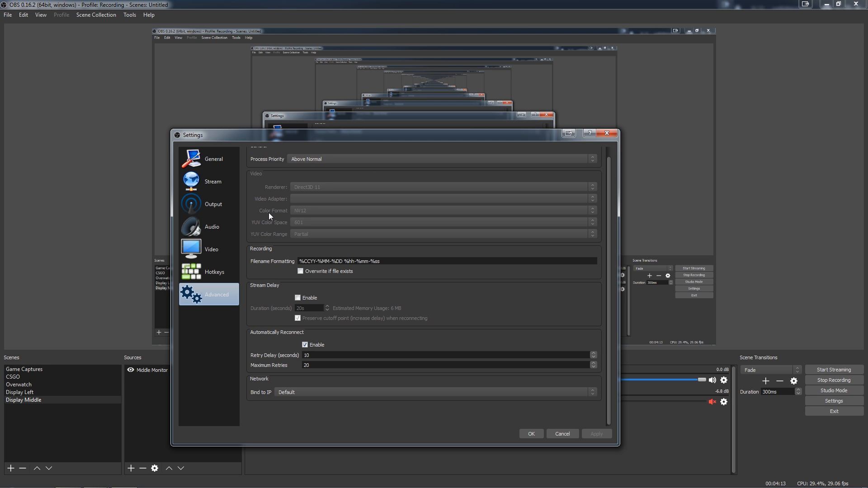
pyautogui.click(525, 435)
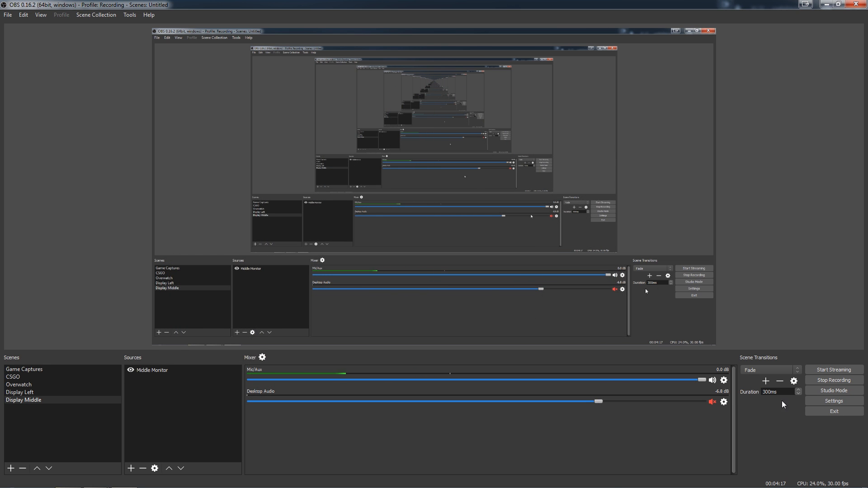
# Start exiting OBS.
pyautogui.click(814, 407)
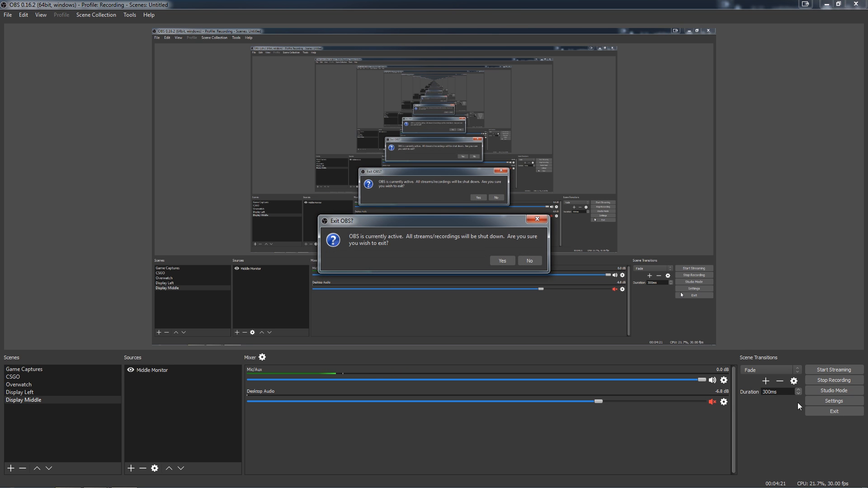